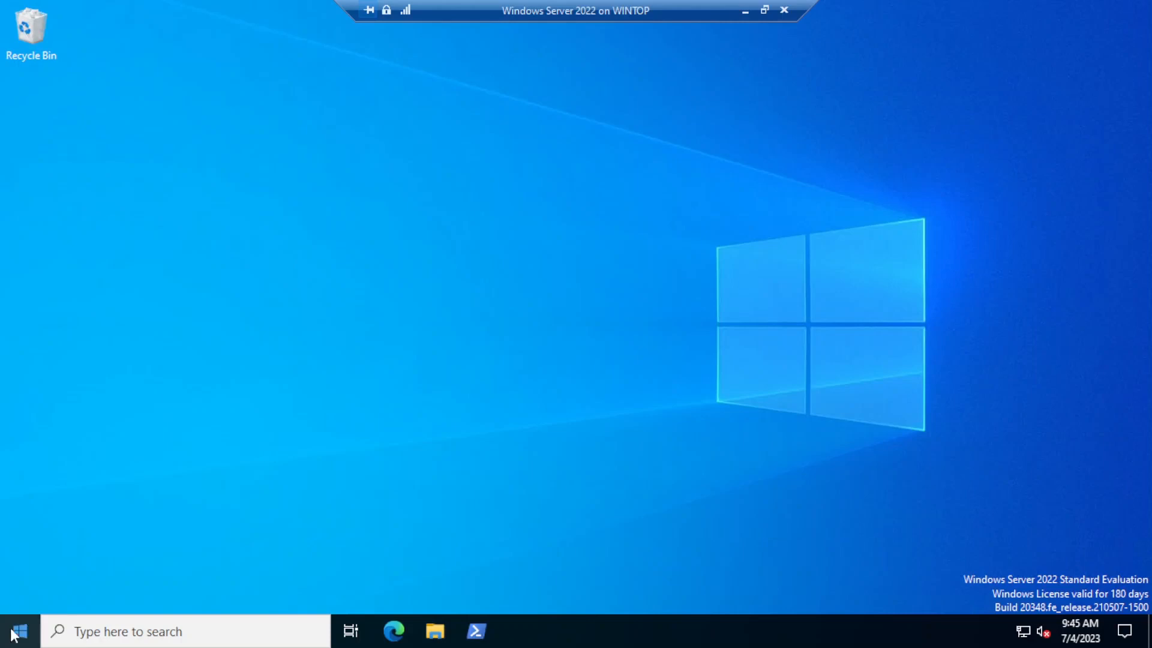
Step: Search for "event viewer" and launch Event Viewer
{"action": "left_click", "coordinate": [20, 631]}
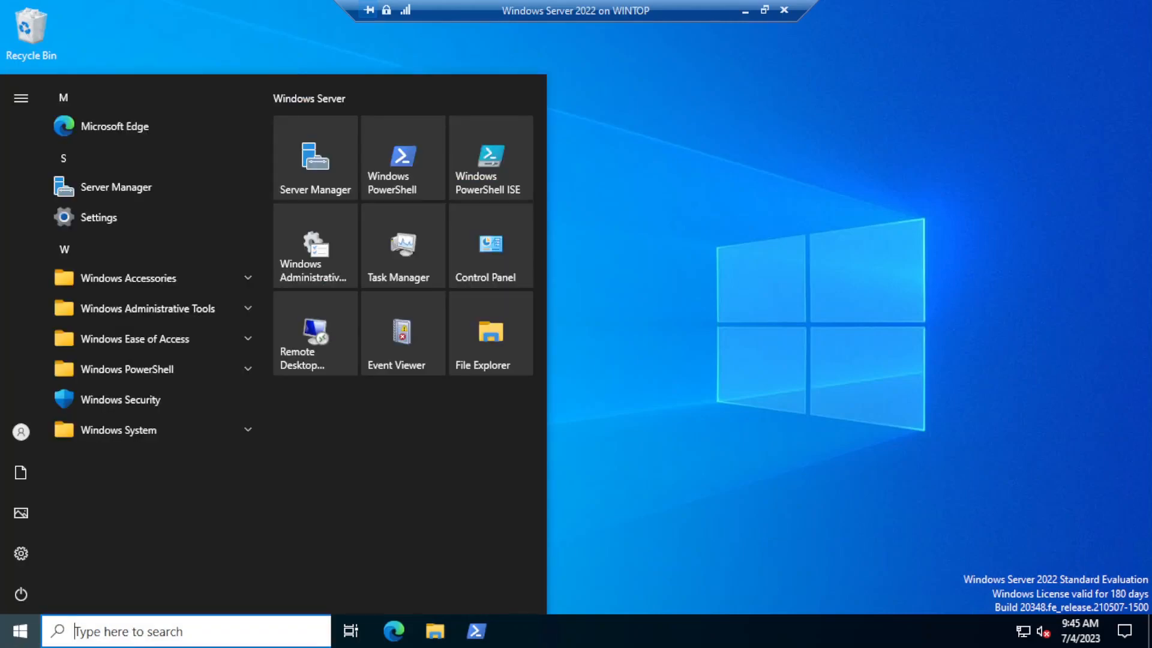
{"action": "type", "text": "event"}
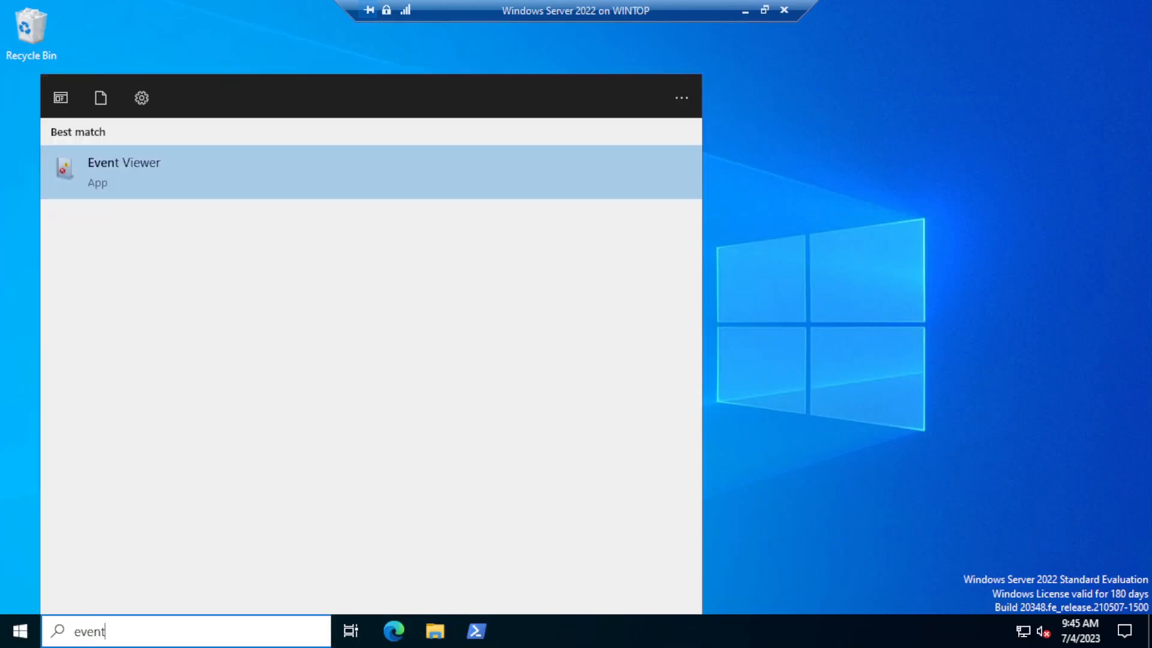
{"action": "type", "text": " viewer"}
{"action": "key", "text": "Return"}
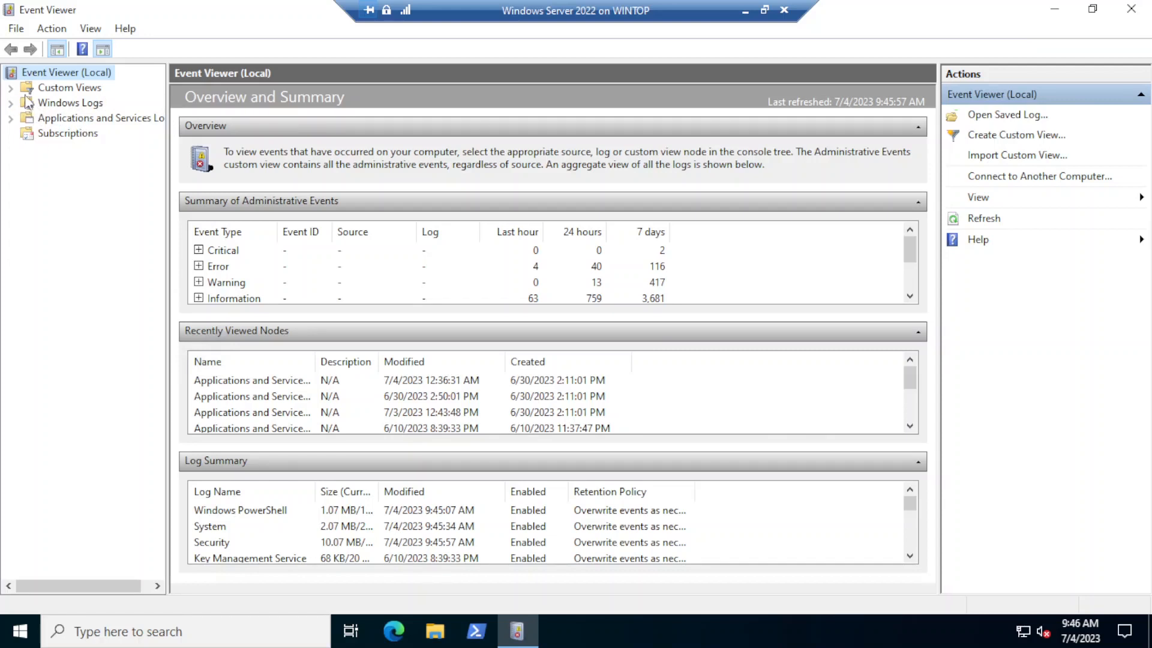
Step: Expand Windows Logs and look through the Application, Security, Setup, System and Forwarded Events logs
{"action": "left_click", "coordinate": [11, 104]}
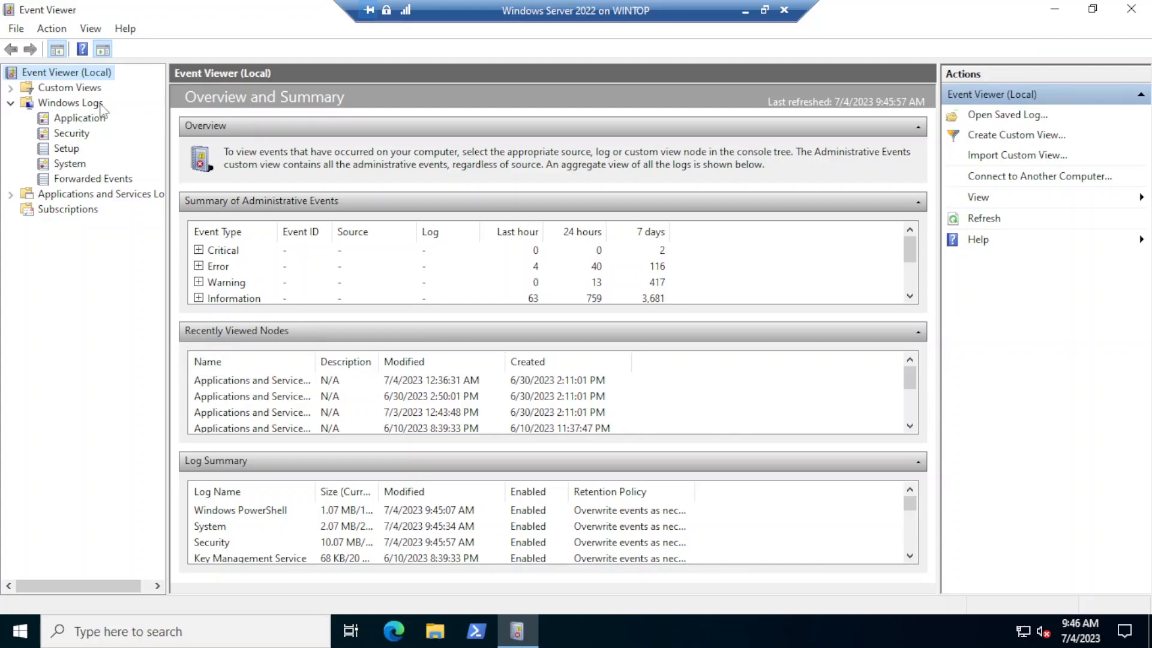
{"action": "left_click", "coordinate": [74, 121]}
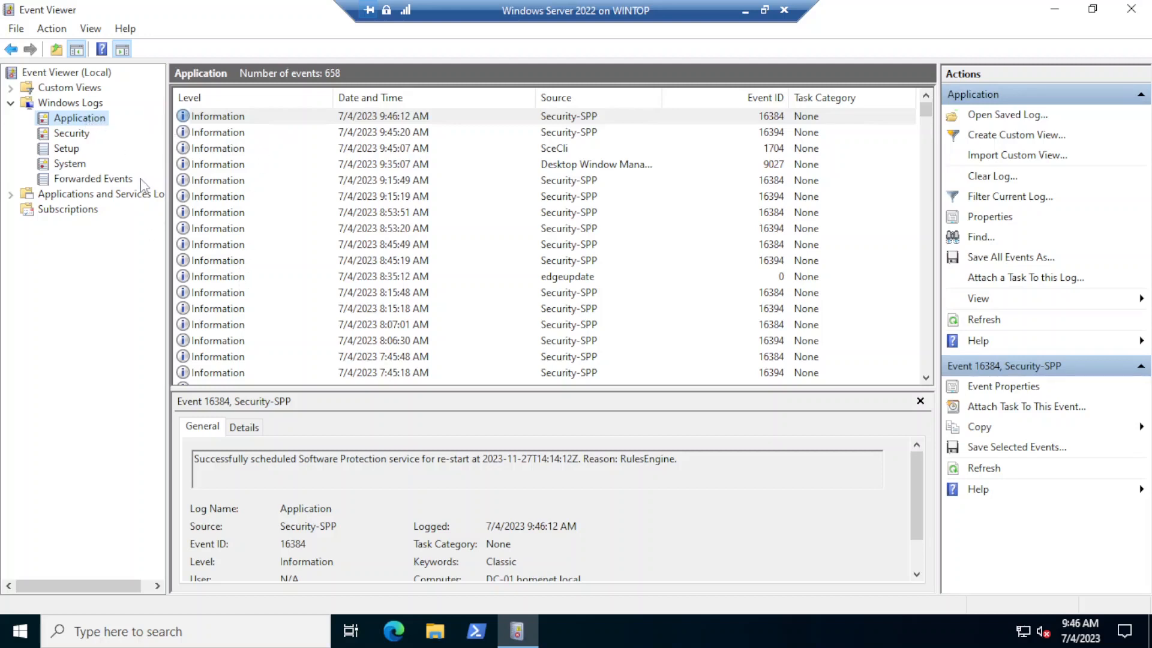
{"action": "left_click", "coordinate": [68, 135]}
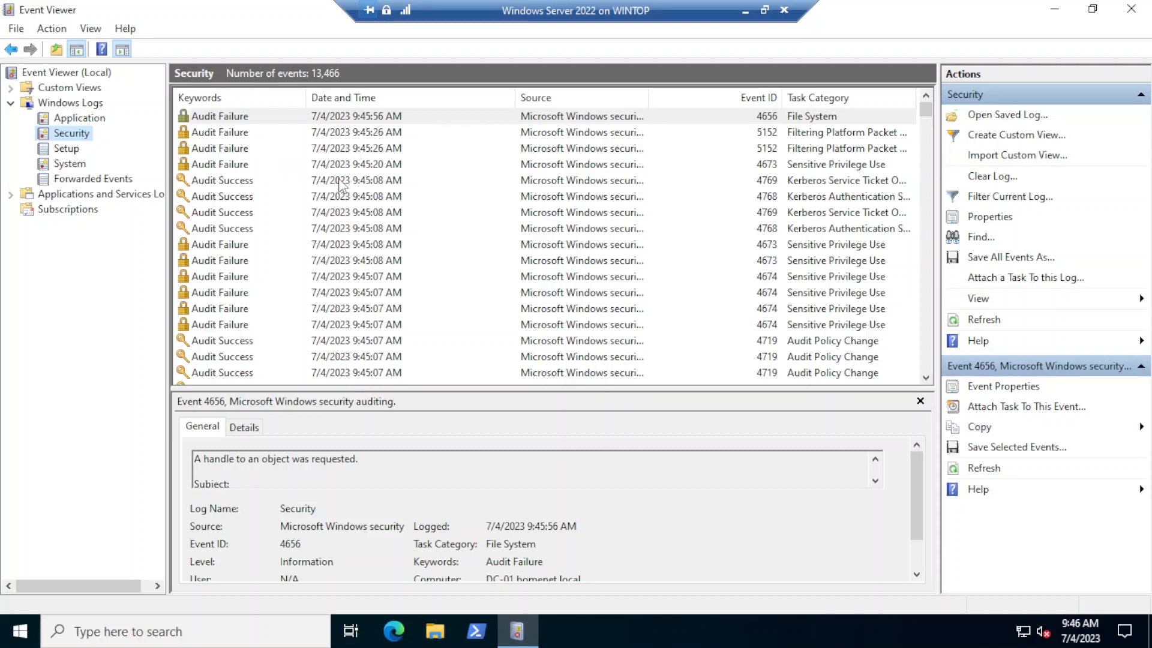
{"action": "left_click", "coordinate": [66, 148]}
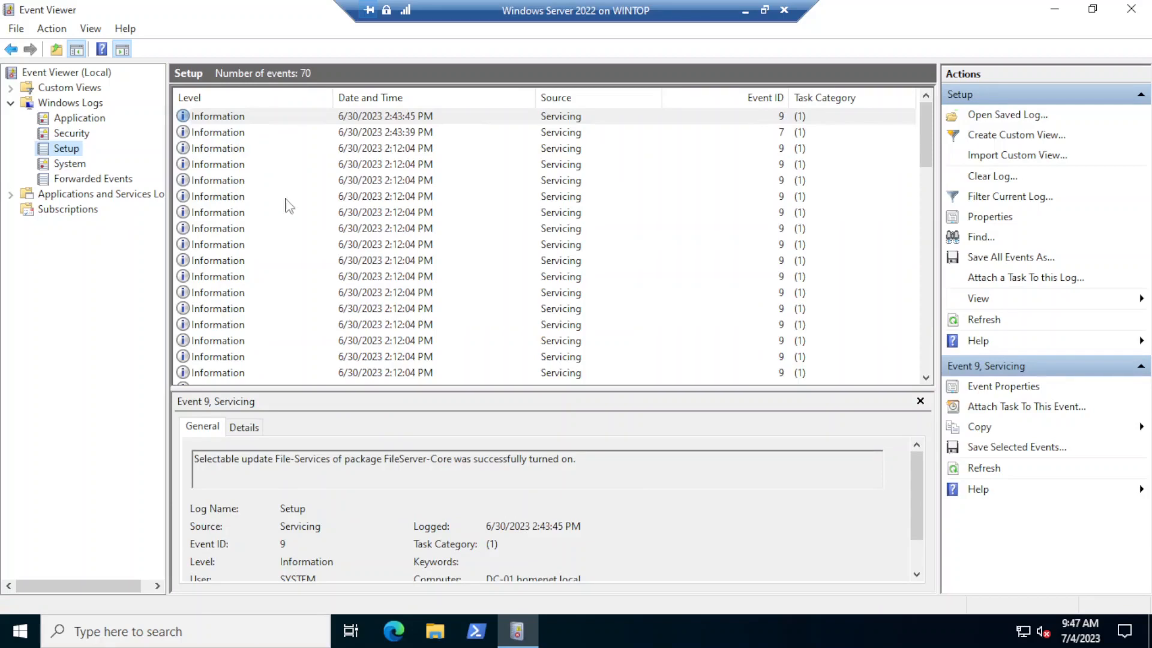
{"action": "left_click", "coordinate": [70, 164]}
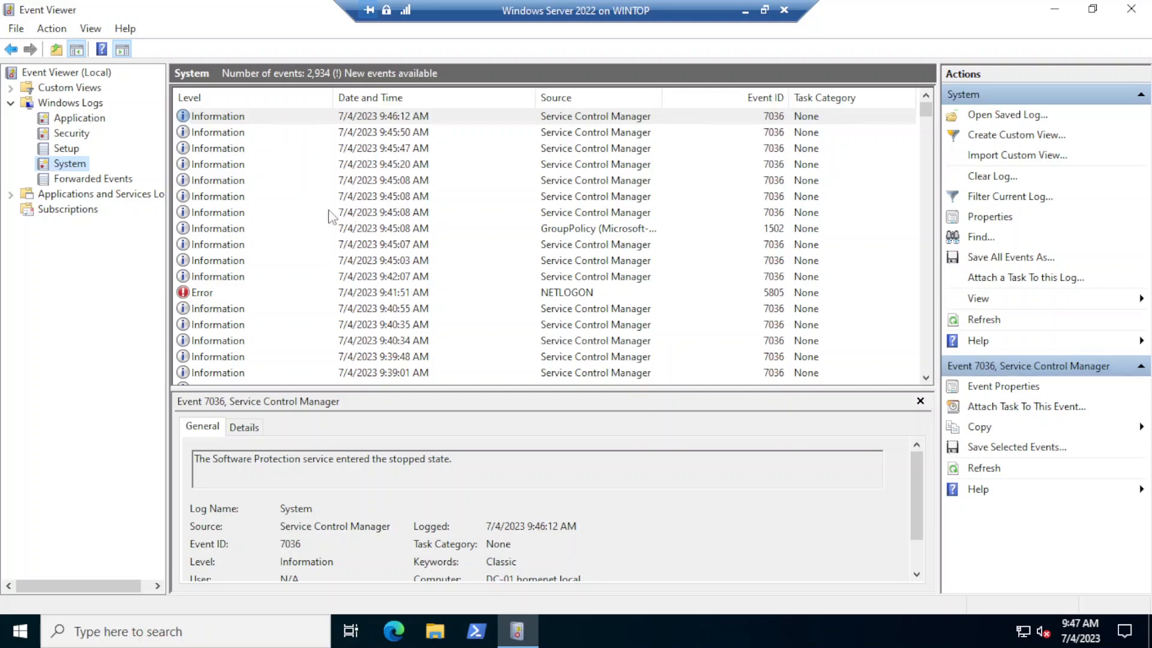
{"action": "left_click", "coordinate": [72, 180]}
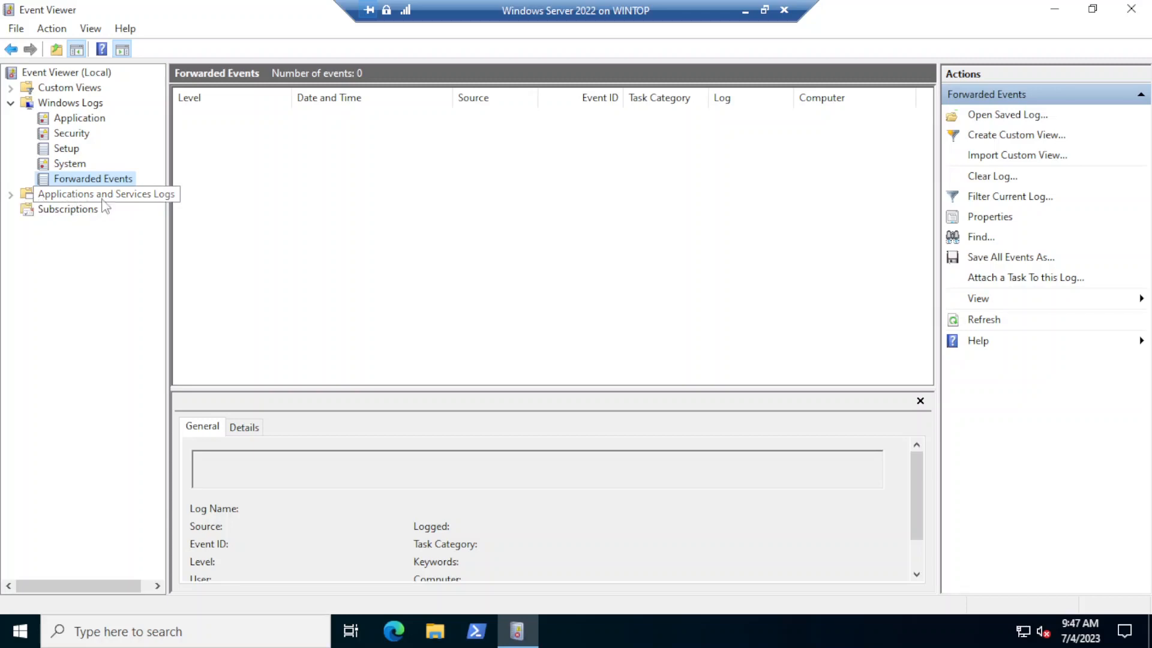
Step: Expand Applications and Services Logs and view the DNS Server, Active Directory Web Services and Directory Service logs
{"action": "left_click", "coordinate": [10, 195]}
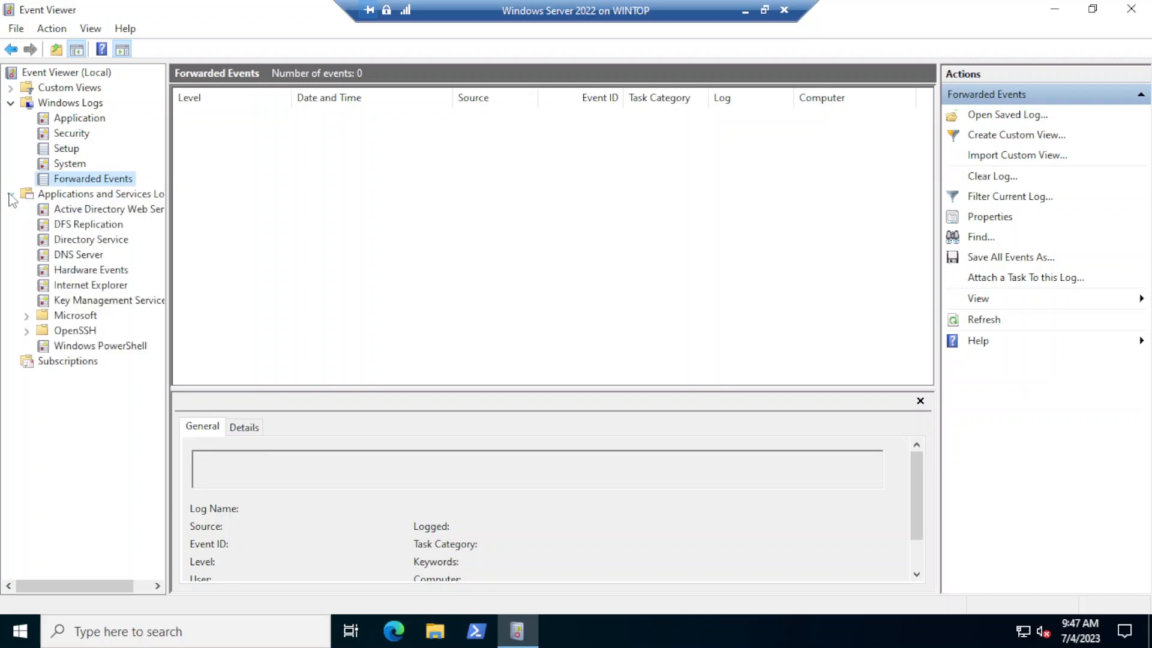
{"action": "left_click", "coordinate": [77, 257]}
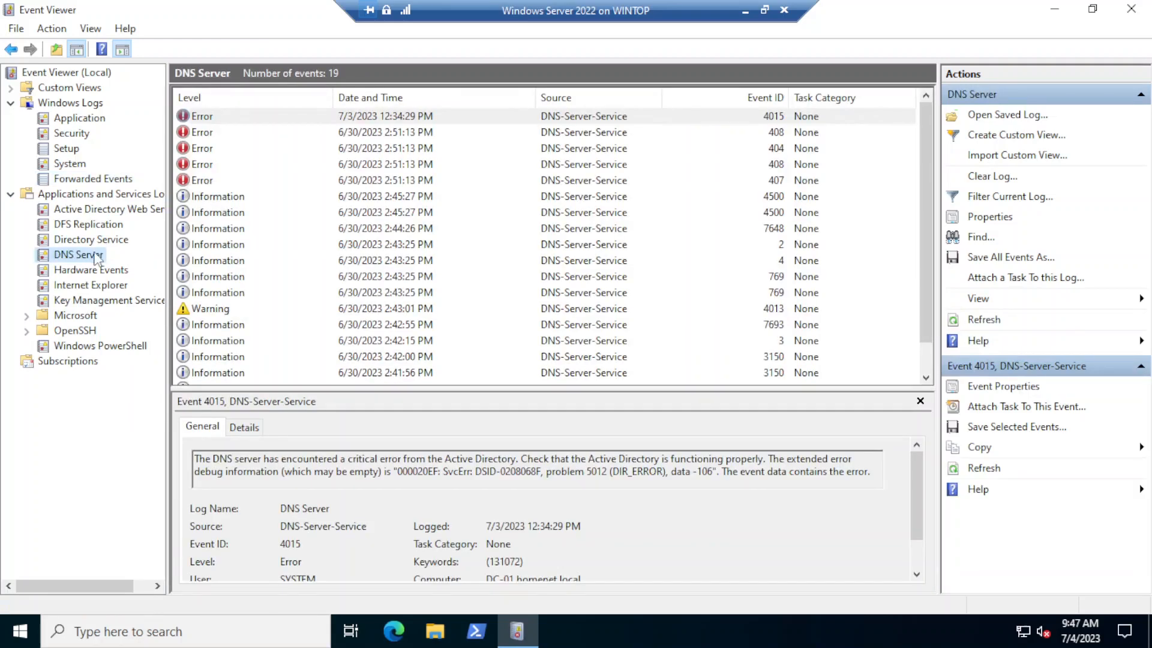
{"action": "left_click", "coordinate": [85, 209]}
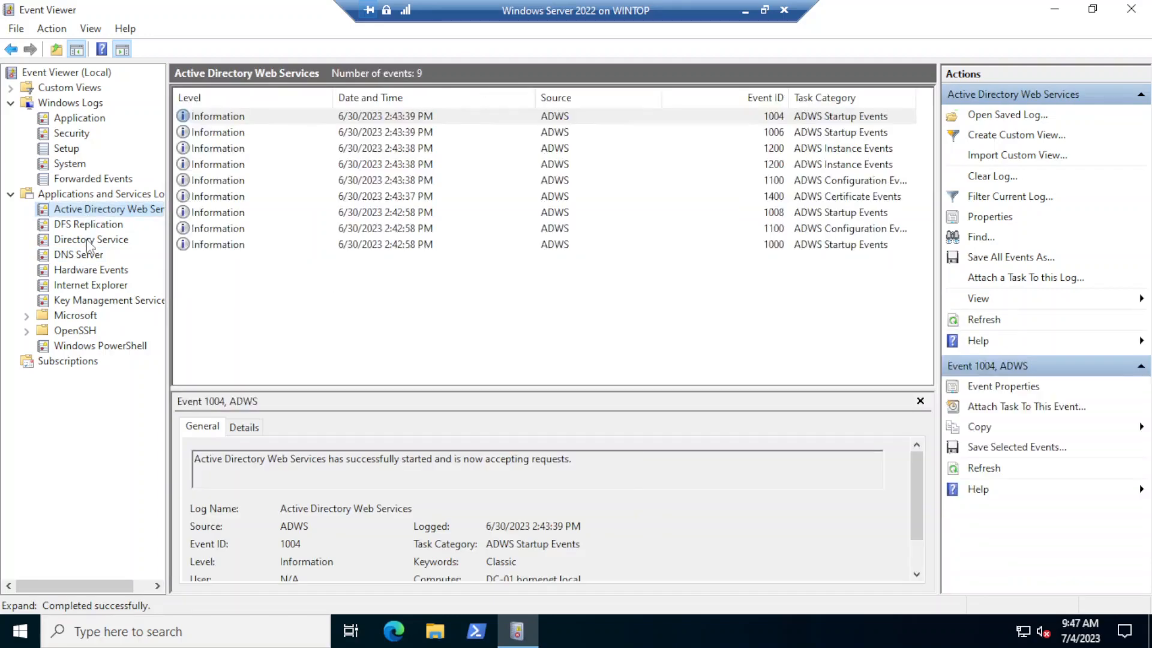
{"action": "left_click", "coordinate": [88, 240]}
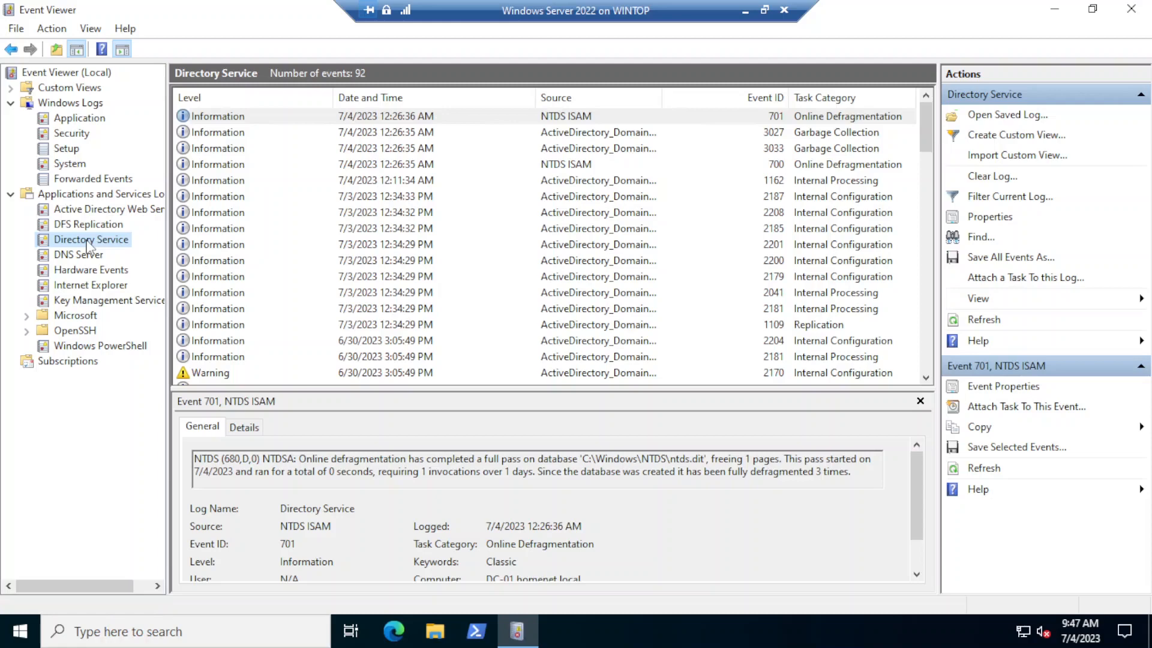
Step: Return to the Application log, collapse Applications and Services Logs, and view several events, ending on the 9:15:49 AM Security-SPP entry
{"action": "left_click", "coordinate": [85, 119]}
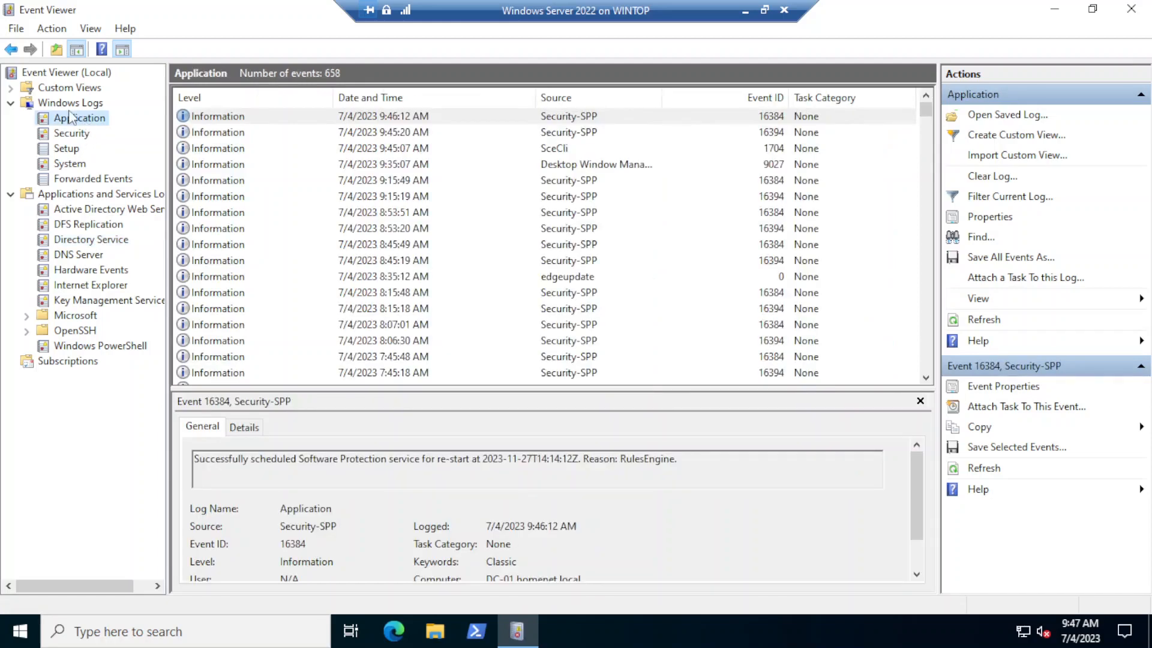
{"action": "left_click", "coordinate": [11, 195]}
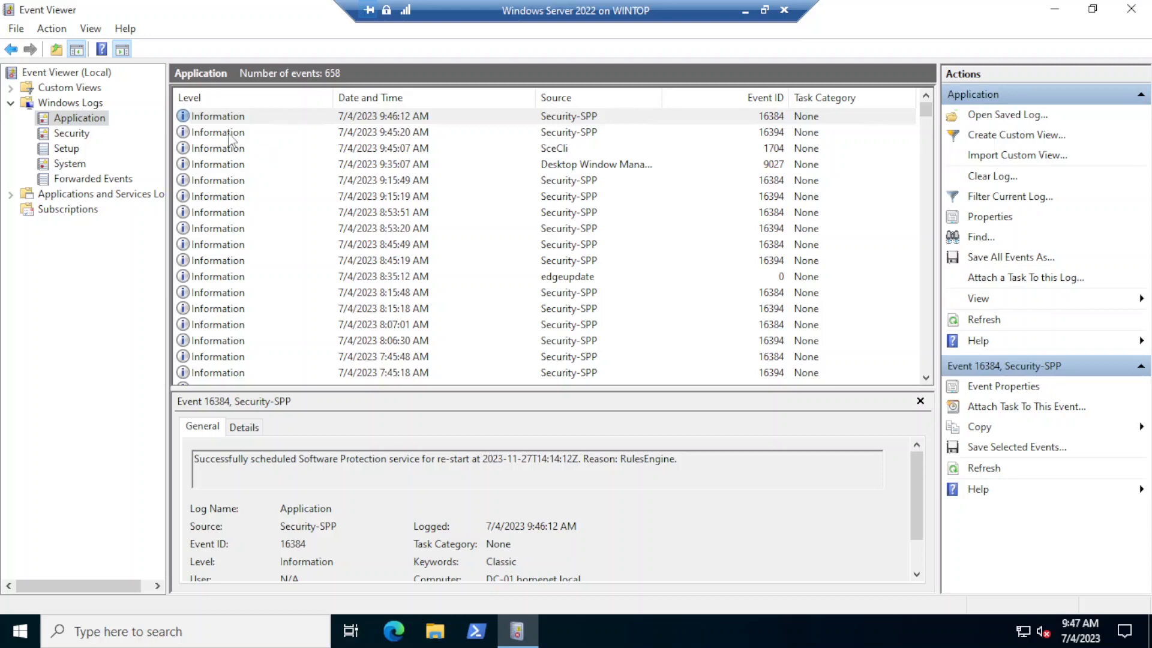
{"action": "left_click", "coordinate": [295, 183]}
{"action": "left_click", "coordinate": [300, 155]}
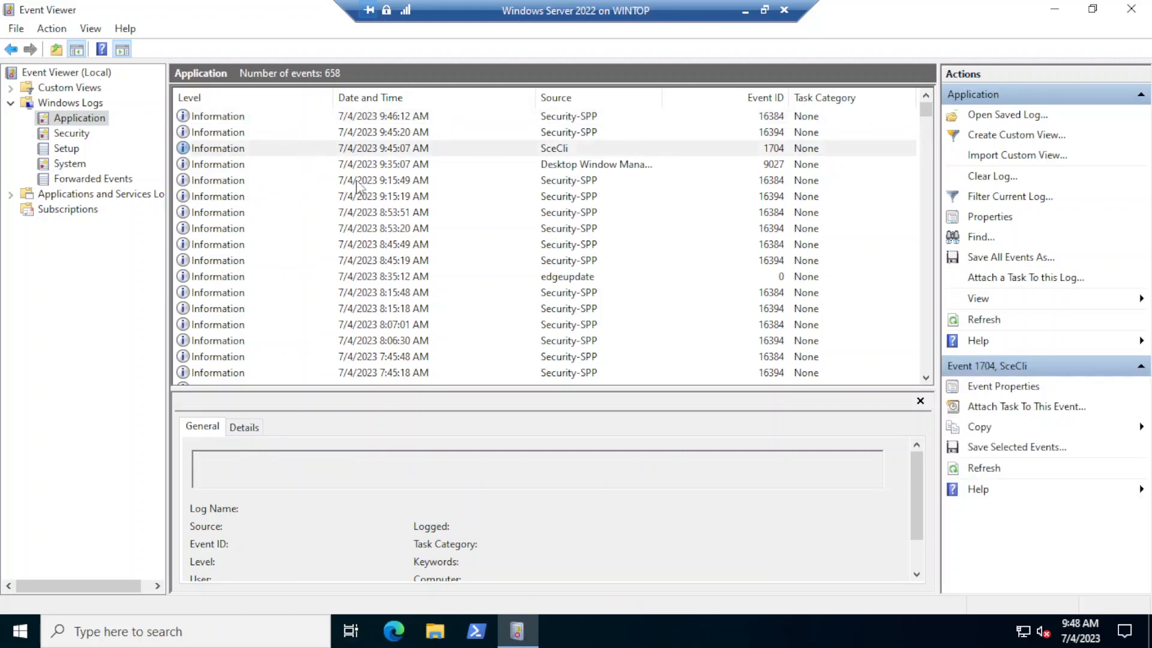
{"action": "left_click", "coordinate": [360, 211]}
{"action": "left_click", "coordinate": [387, 181]}
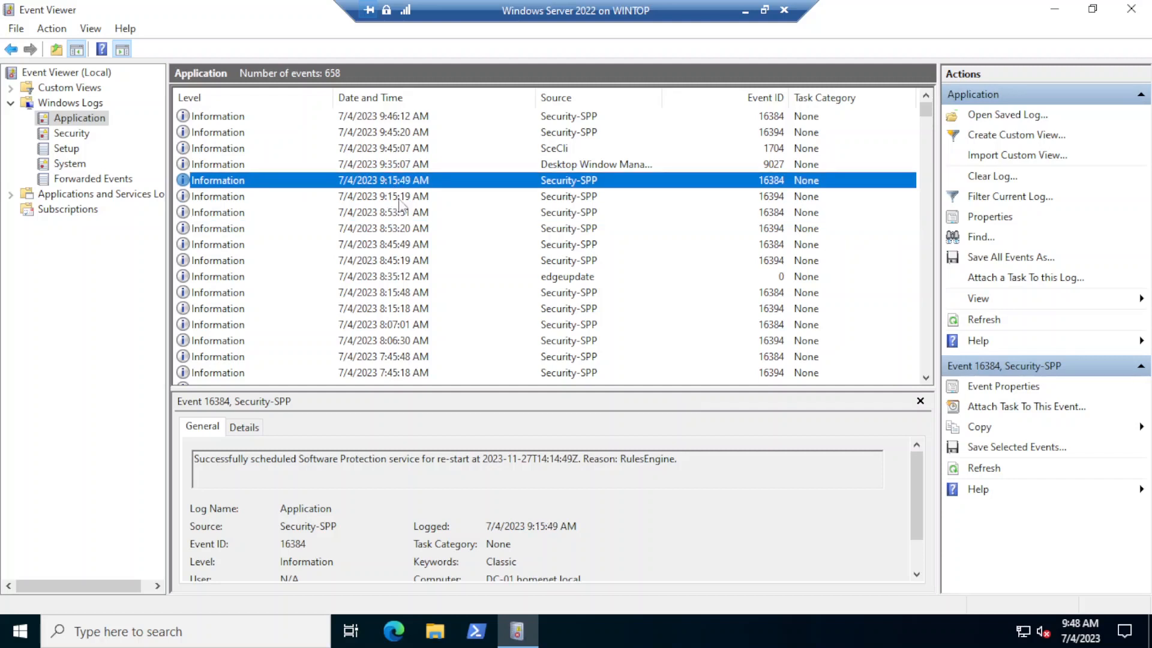
Step: Enlarge the event preview and examine the event's details in Friendly View with its System section expanded
{"action": "left_click_drag", "start_coordinate": [476, 388], "coordinate": [483, 333]}
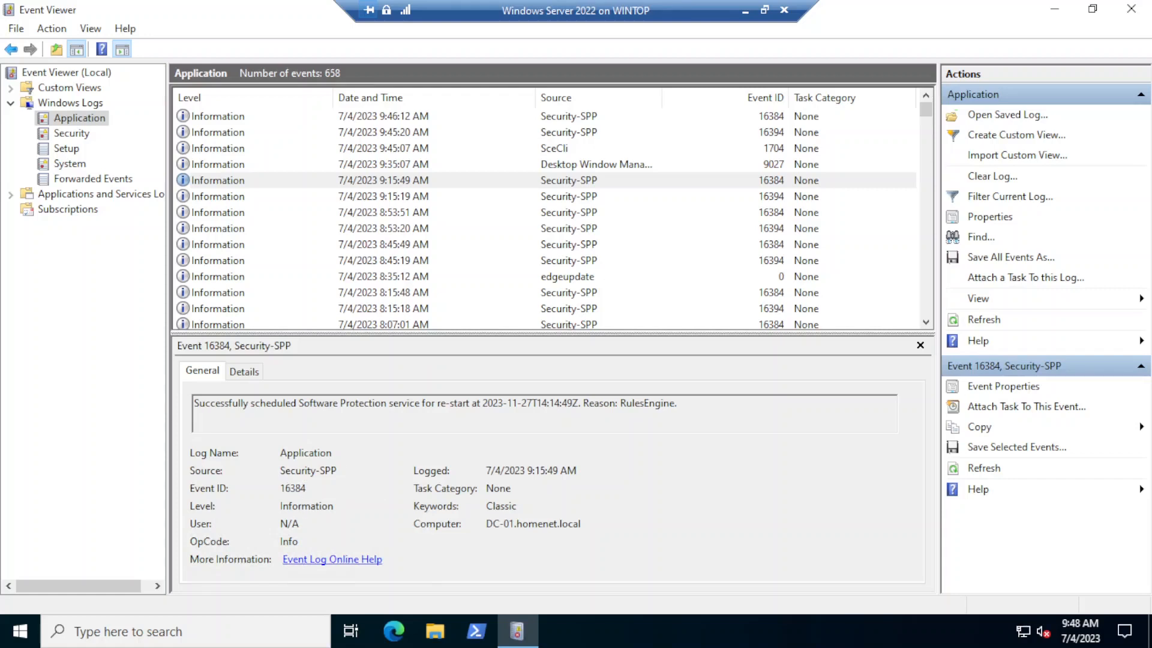
{"action": "left_click", "coordinate": [244, 372]}
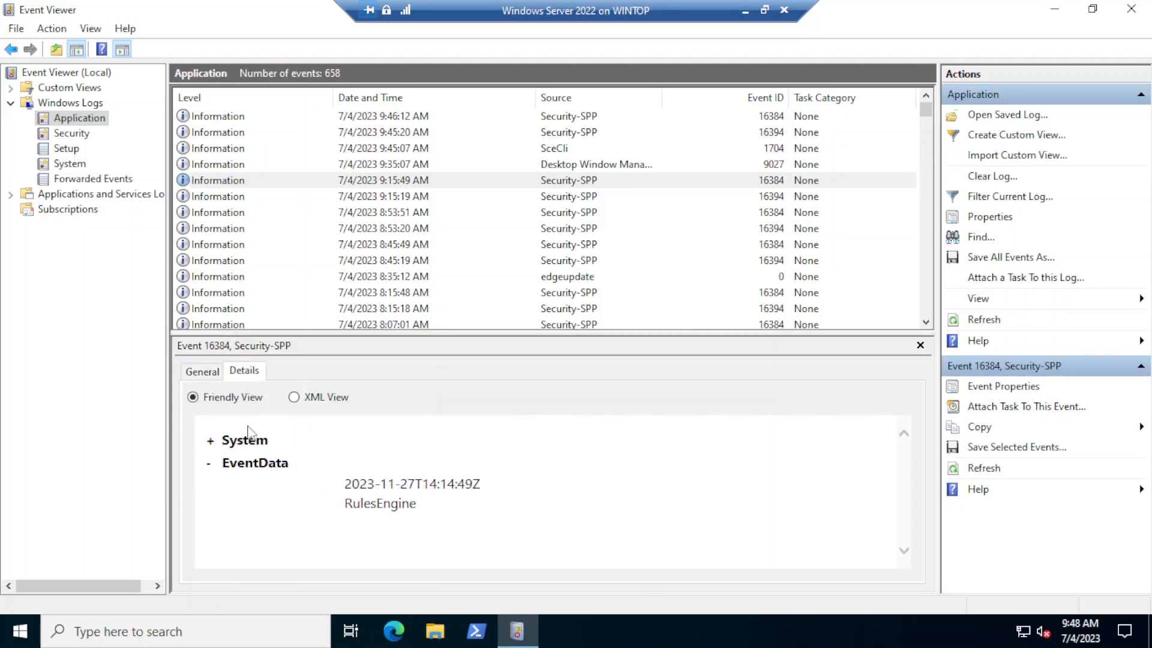
{"action": "left_click", "coordinate": [210, 441]}
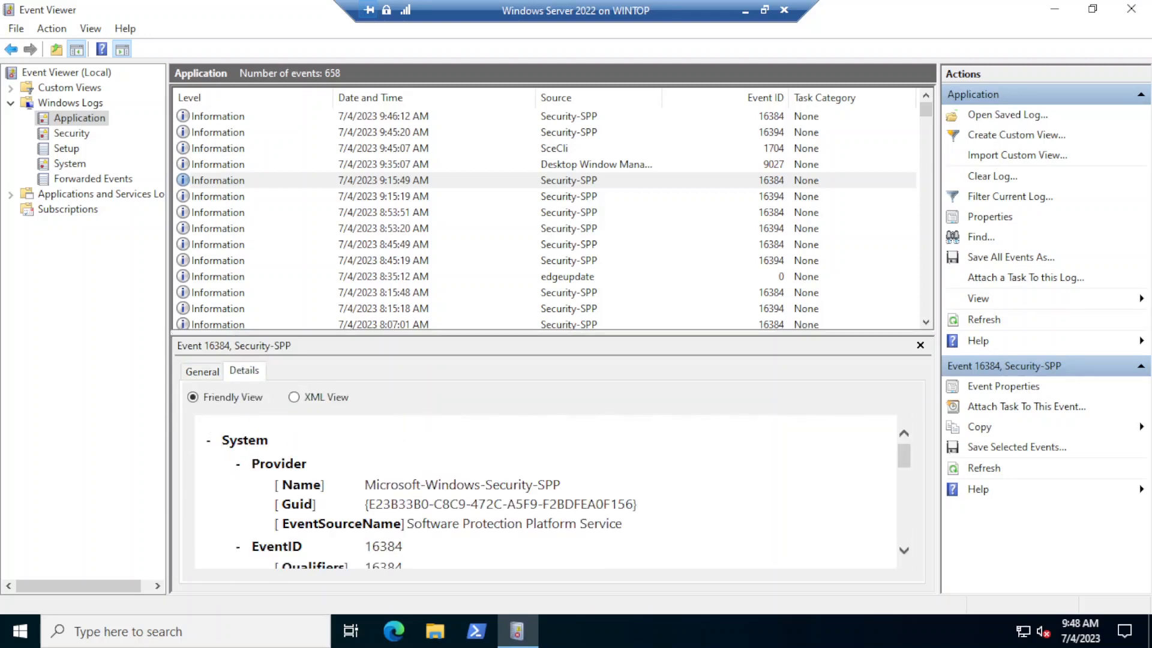
{"action": "scroll", "coordinate": [540, 492], "scroll_direction": "down", "scroll_amount": 3}
{"action": "scroll", "coordinate": [540, 492], "scroll_direction": "up", "scroll_amount": 3}
{"action": "left_click_drag", "start_coordinate": [486, 335], "coordinate": [487, 368]}
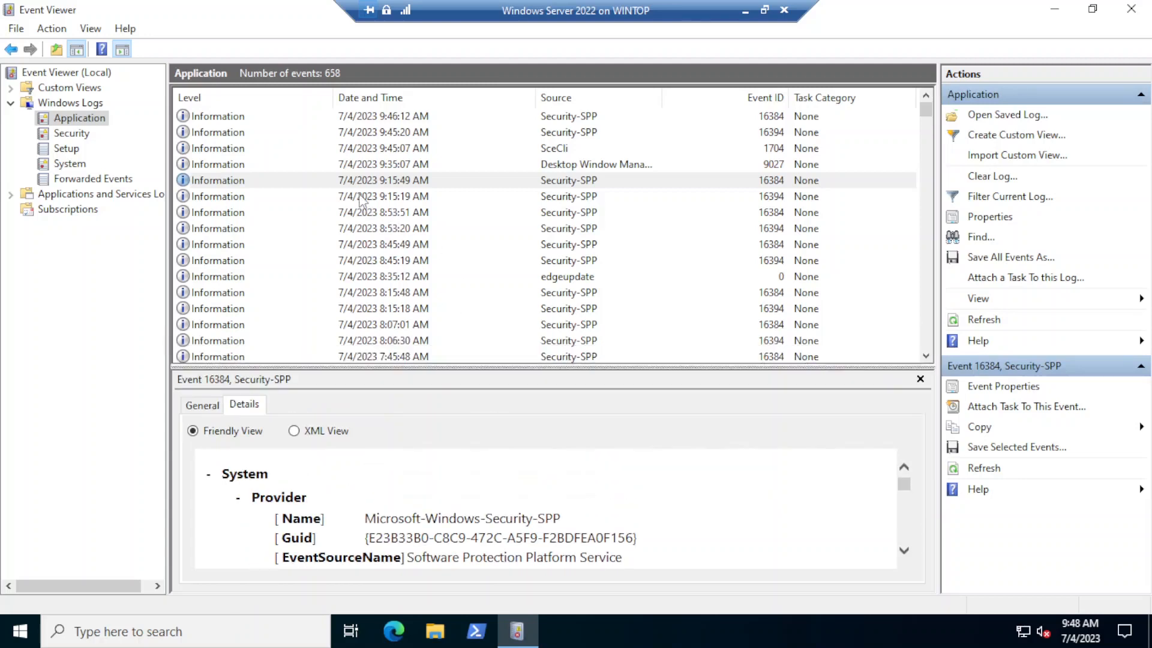
Step: Select the 9:45:20 AM Security-SPP event and look through the Application log's list of events
{"action": "left_click", "coordinate": [220, 131]}
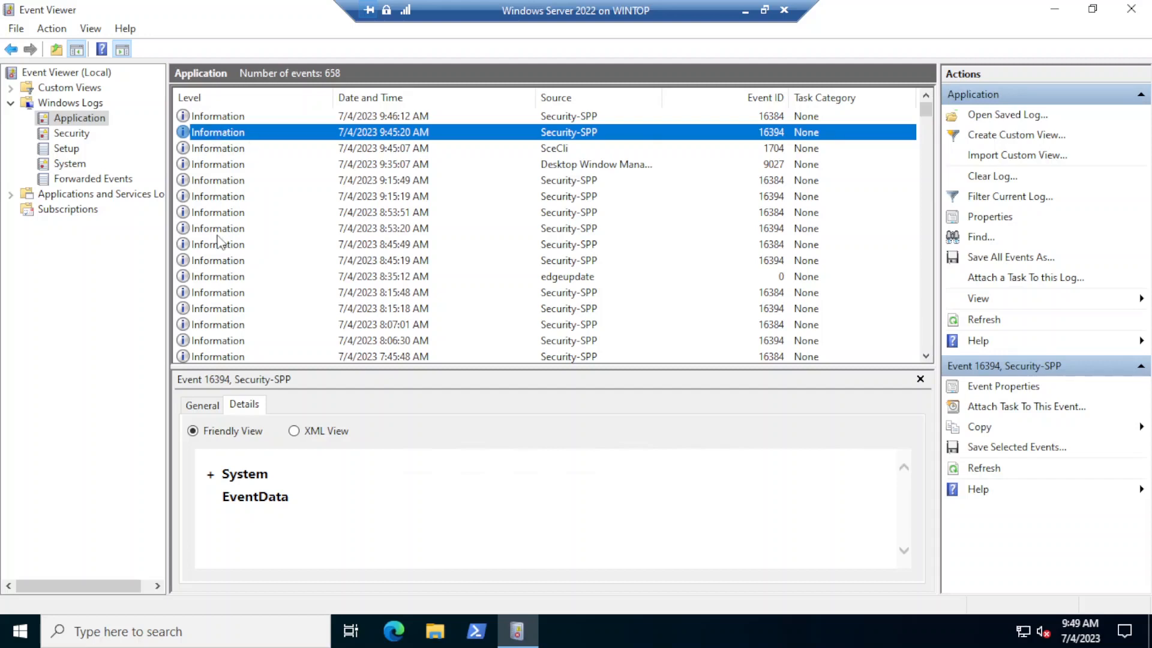
{"action": "scroll", "coordinate": [220, 244], "scroll_direction": "down", "scroll_amount": 4}
{"action": "scroll", "coordinate": [220, 244], "scroll_direction": "down", "scroll_amount": 3}
{"action": "scroll", "coordinate": [222, 242], "scroll_direction": "up", "scroll_amount": 6}
{"action": "scroll", "coordinate": [228, 241], "scroll_direction": "down", "scroll_amount": 6}
{"action": "scroll", "coordinate": [239, 239], "scroll_direction": "up", "scroll_amount": 4}
{"action": "scroll", "coordinate": [240, 234], "scroll_direction": "up", "scroll_amount": 3}
{"action": "scroll", "coordinate": [242, 262], "scroll_direction": "down", "scroll_amount": 8}
{"action": "scroll", "coordinate": [243, 266], "scroll_direction": "up", "scroll_amount": 6}
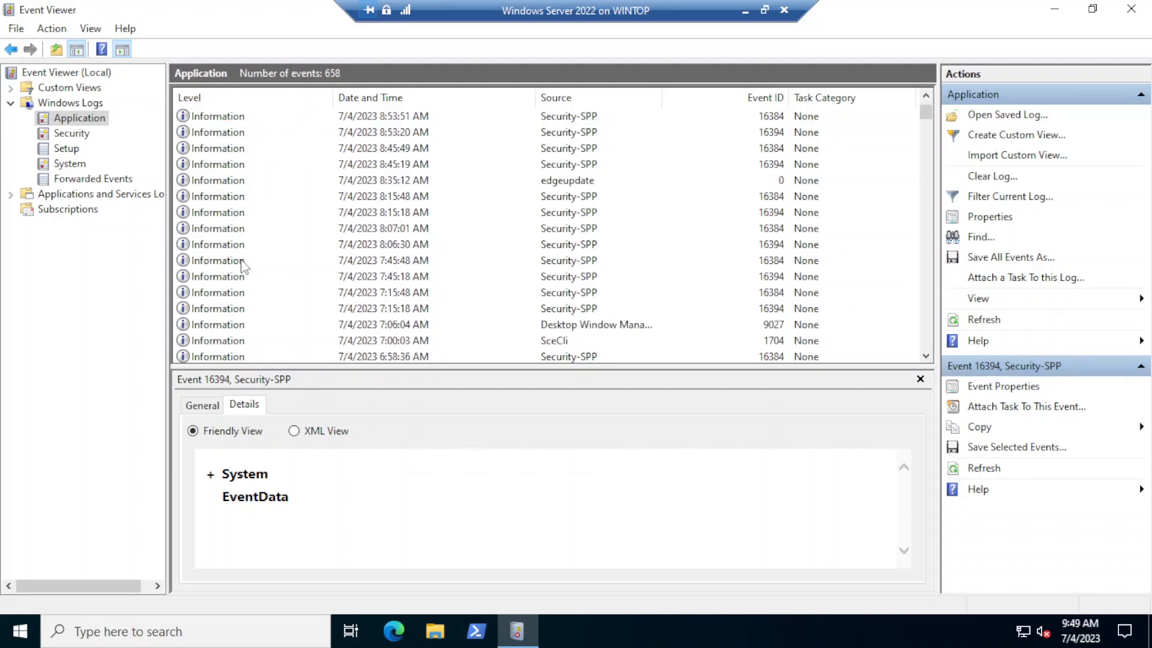
{"action": "scroll", "coordinate": [243, 266], "scroll_direction": "up", "scroll_amount": 2}
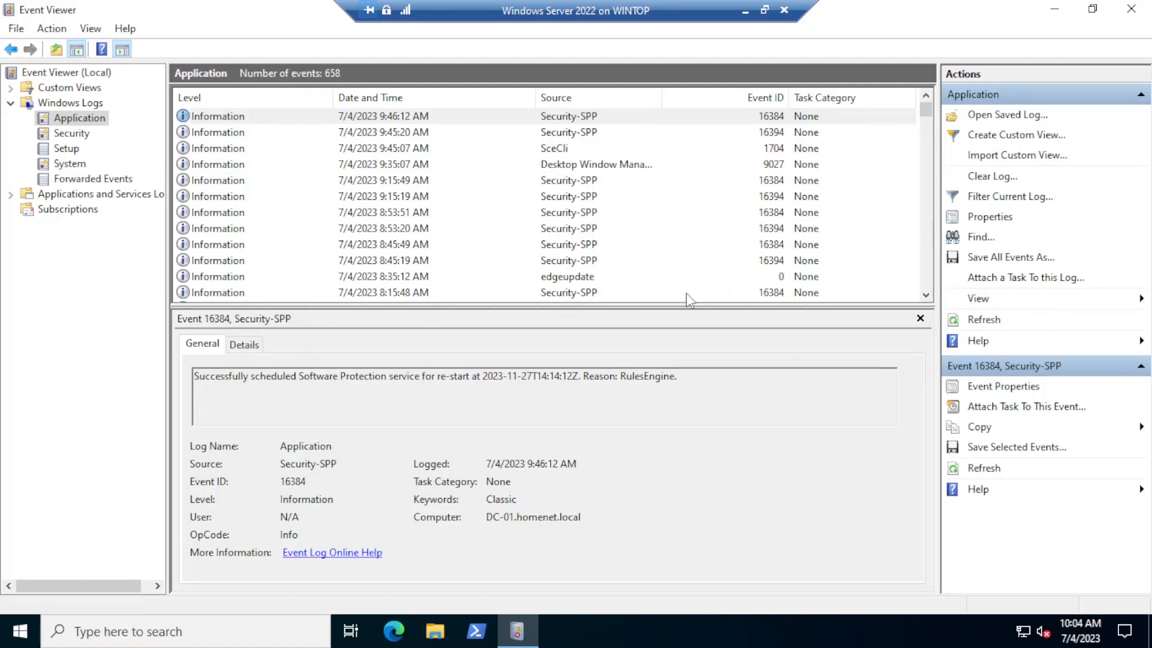
{"action": "left_click_drag", "start_coordinate": [678, 307], "coordinate": [684, 342]}
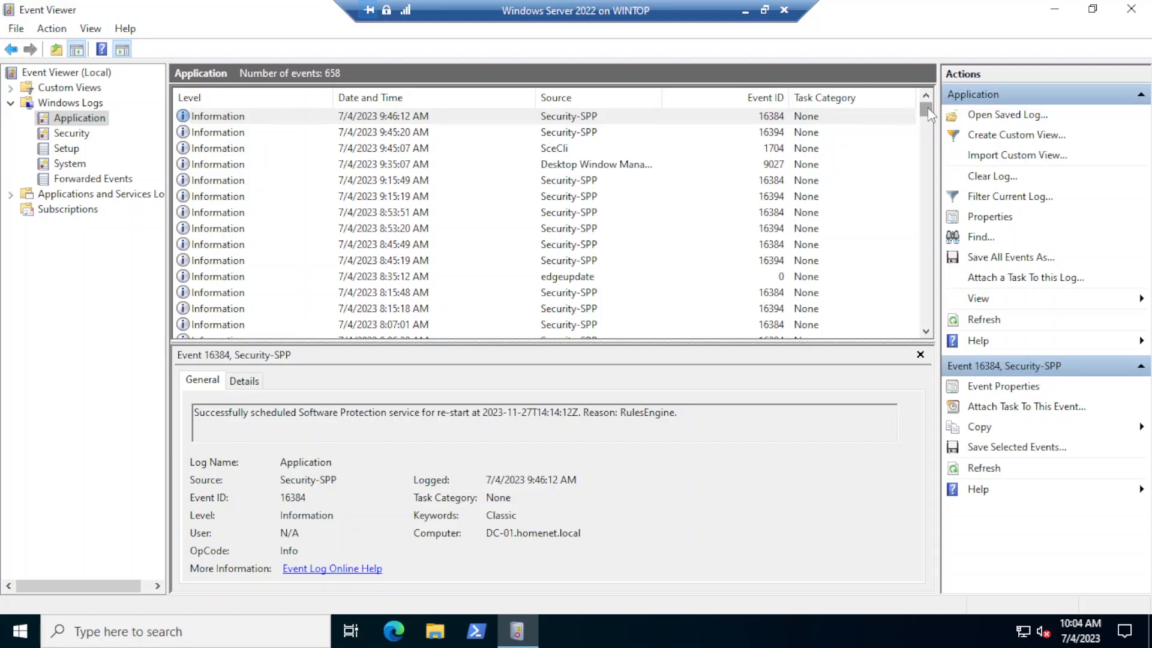
{"action": "mouse_move", "coordinate": [928, 110]}
{"action": "left_mouse_down"}
{"action": "mouse_move", "coordinate": [929, 296]}
{"action": "mouse_move", "coordinate": [914, 111]}
{"action": "left_mouse_up"}
Step: Filter the Application log to Critical and Error events logged in the last 24 hours
{"action": "left_click", "coordinate": [1002, 200]}
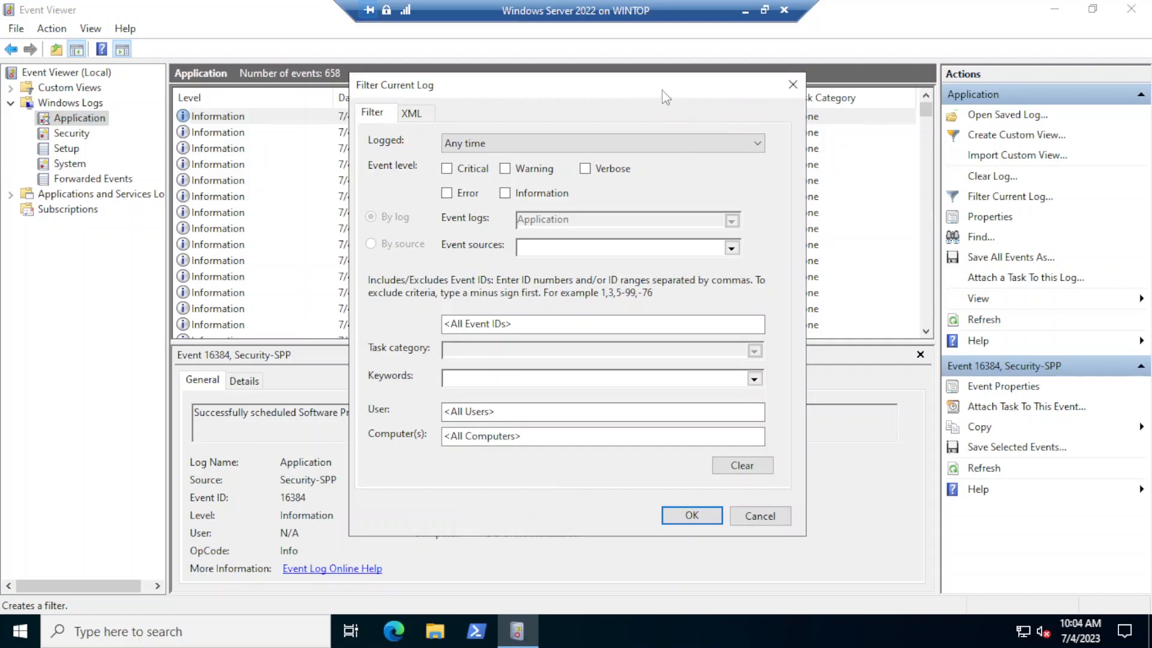
{"action": "left_click", "coordinate": [515, 156]}
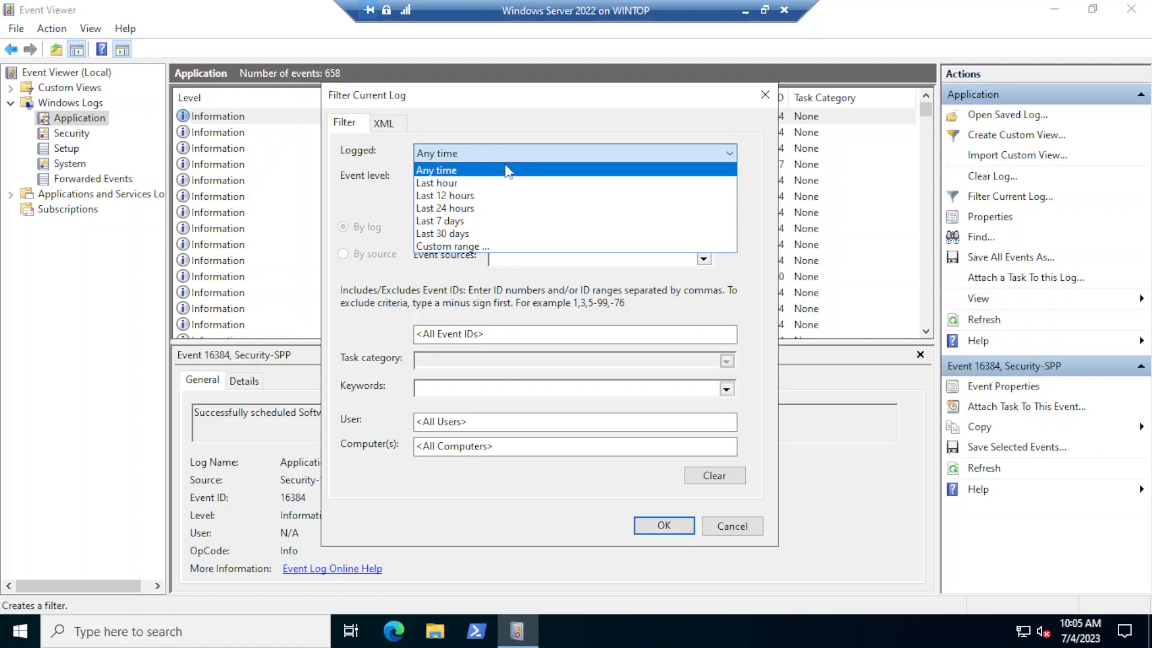
{"action": "left_click", "coordinate": [467, 210]}
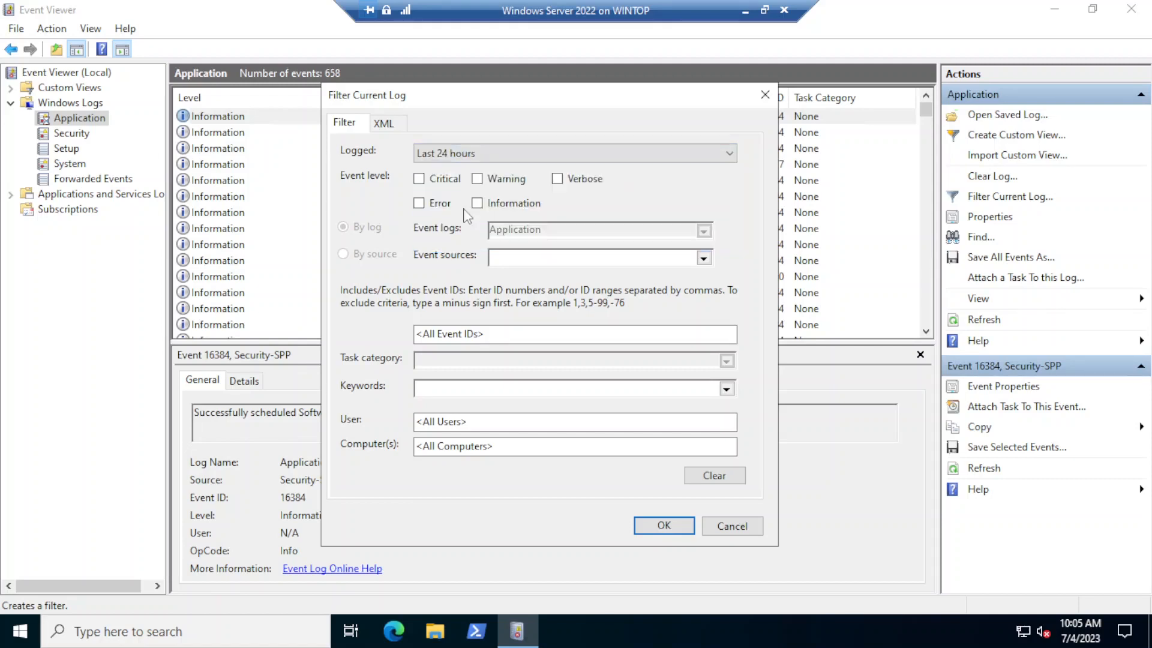
{"action": "left_click", "coordinate": [420, 204]}
{"action": "left_click", "coordinate": [419, 180]}
{"action": "left_click", "coordinate": [477, 179]}
{"action": "left_click", "coordinate": [726, 389]}
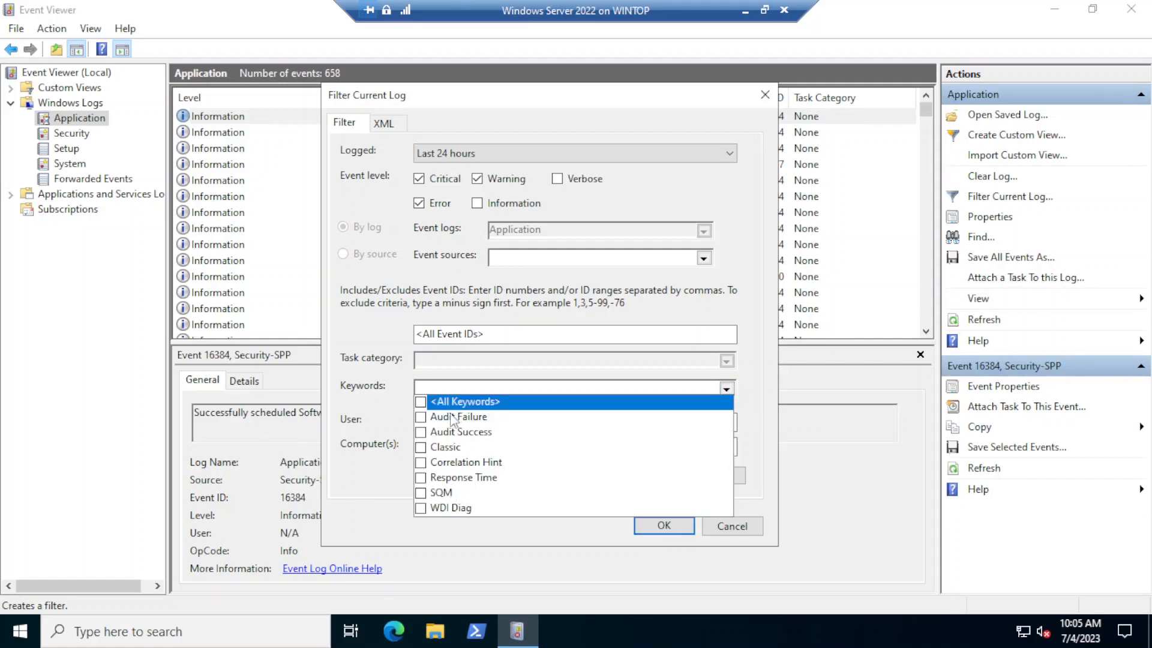
{"action": "left_click", "coordinate": [760, 376]}
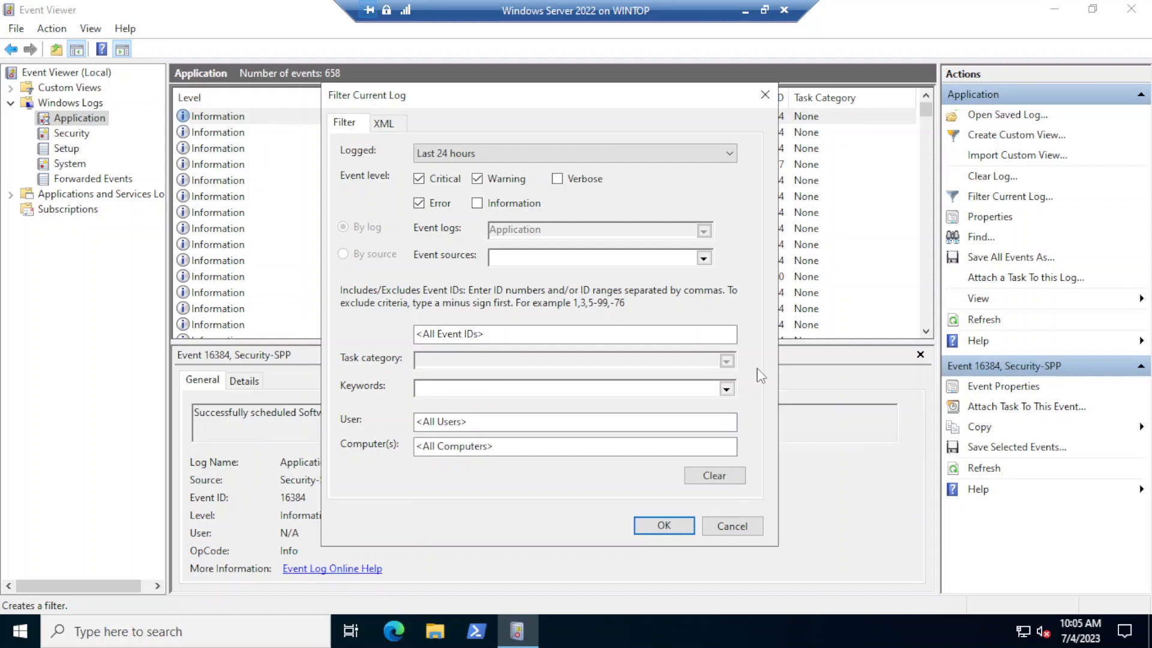
{"action": "left_click", "coordinate": [664, 526]}
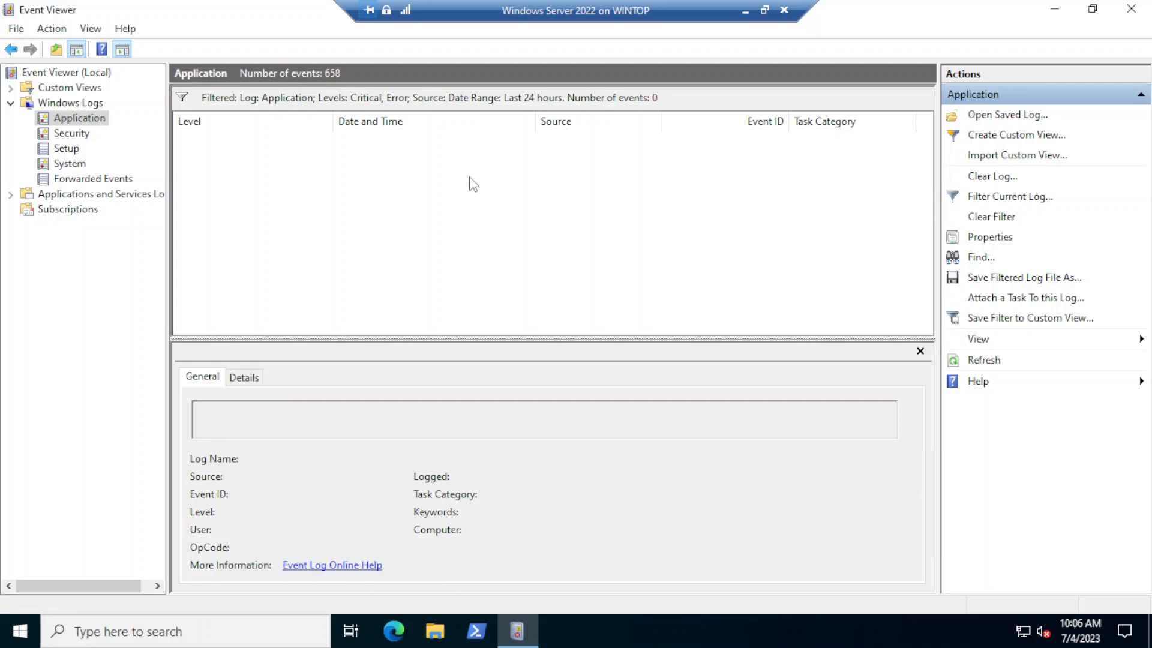
Step: Change the Application log filter's time range to the last 7 days
{"action": "left_click", "coordinate": [999, 196]}
{"action": "left_click", "coordinate": [503, 144]}
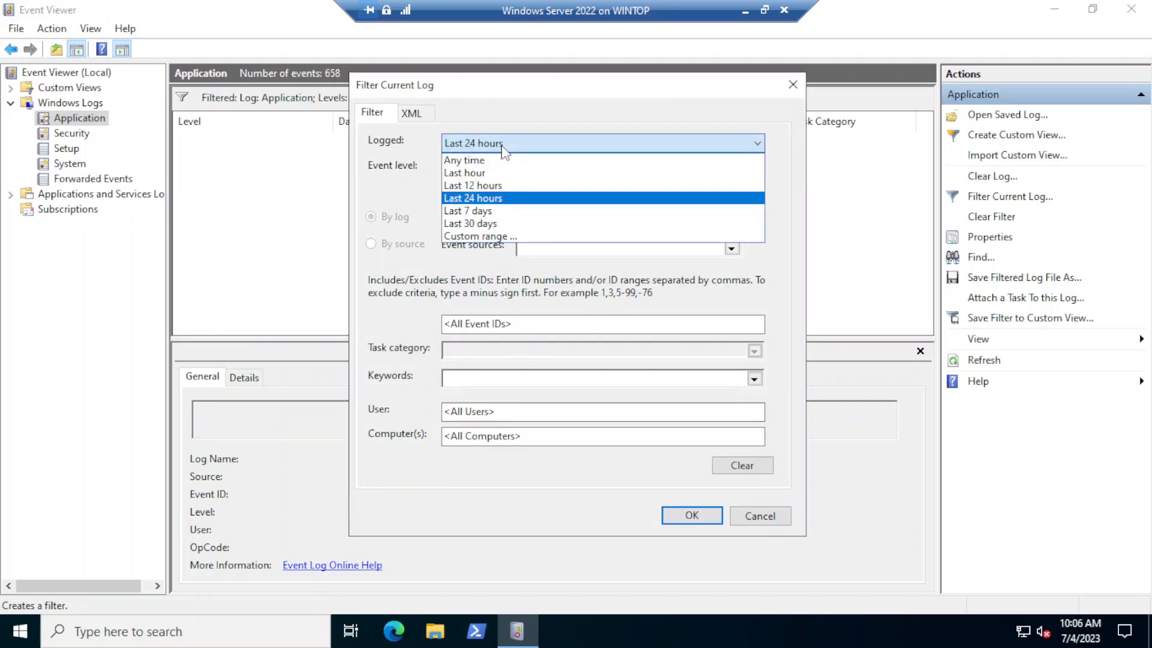
{"action": "left_click", "coordinate": [483, 211]}
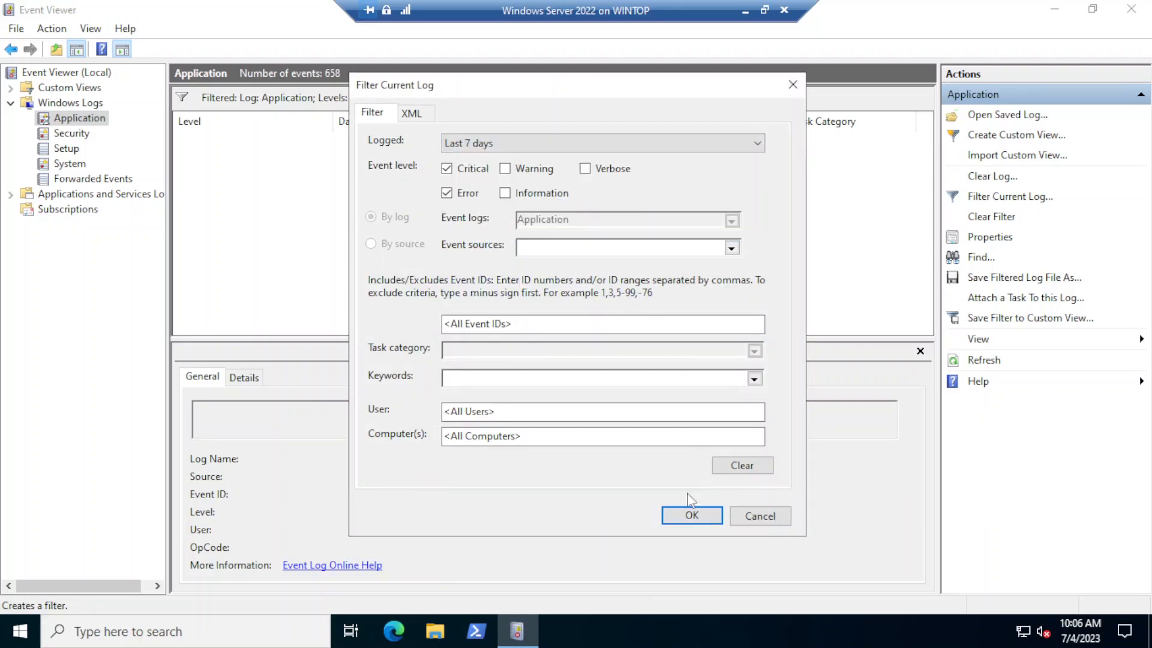
{"action": "left_click", "coordinate": [691, 515]}
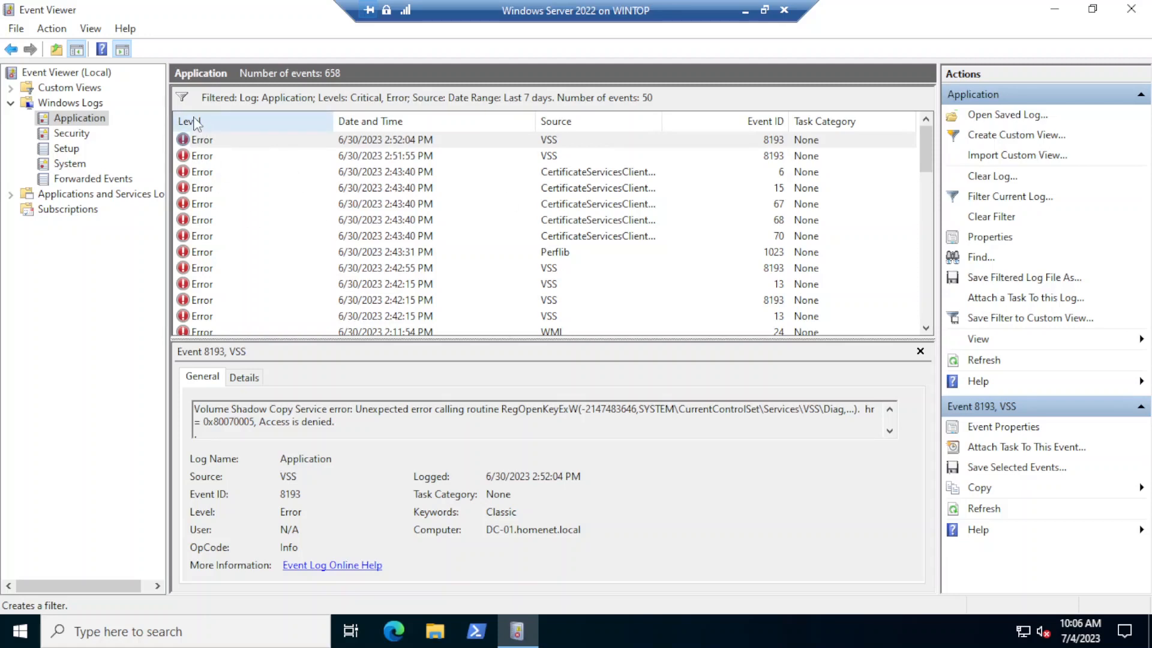
Step: View the CertificateServicesClient error with event ID 15 and look through the filtered errors
{"action": "left_click", "coordinate": [202, 190]}
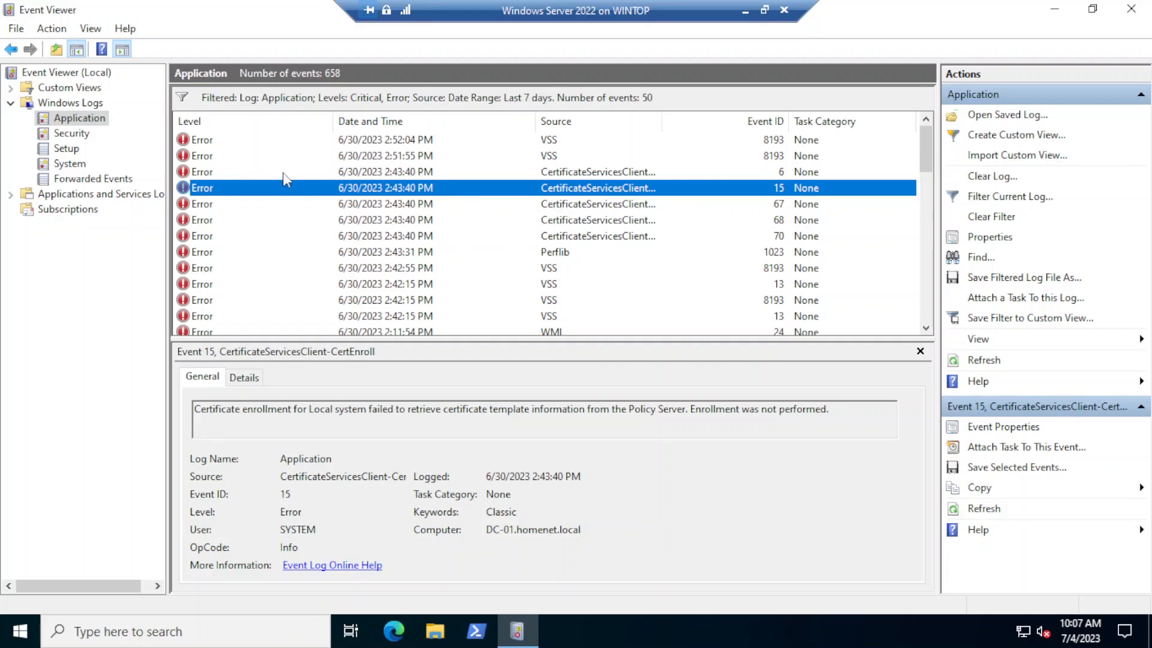
{"action": "scroll", "coordinate": [489, 213], "scroll_direction": "down", "scroll_amount": 3}
{"action": "scroll", "coordinate": [489, 213], "scroll_direction": "up", "scroll_amount": 3}
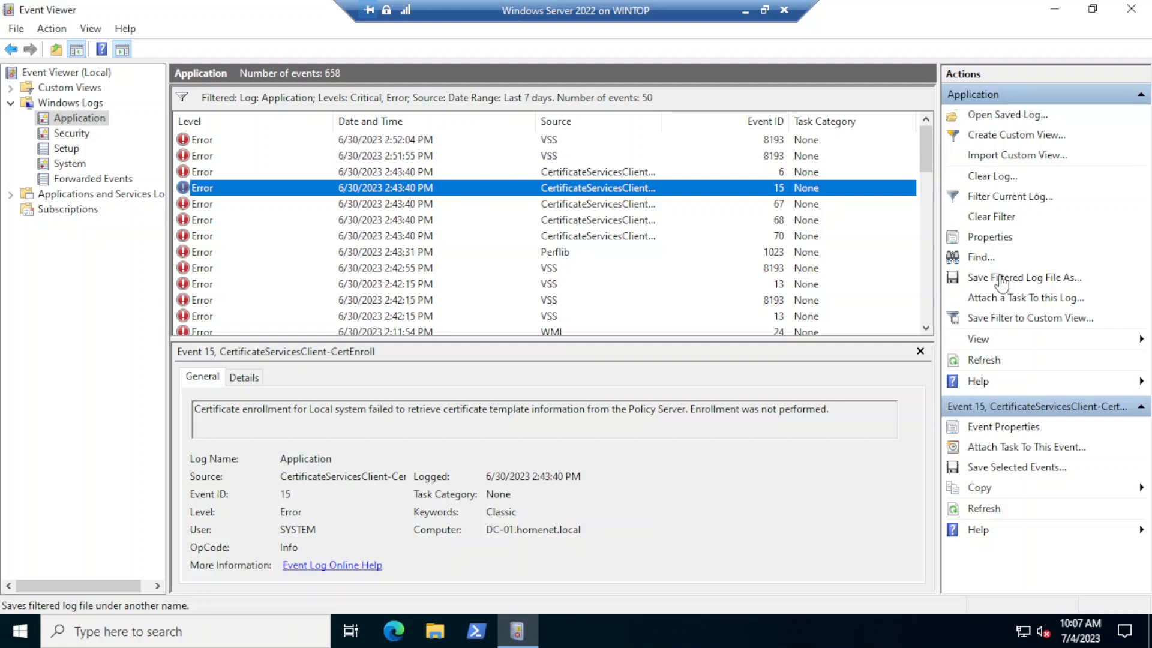
Step: Save the filter as a custom view named "Application Errors and Warnings (7days)" under Custom Views
{"action": "left_click", "coordinate": [1008, 318]}
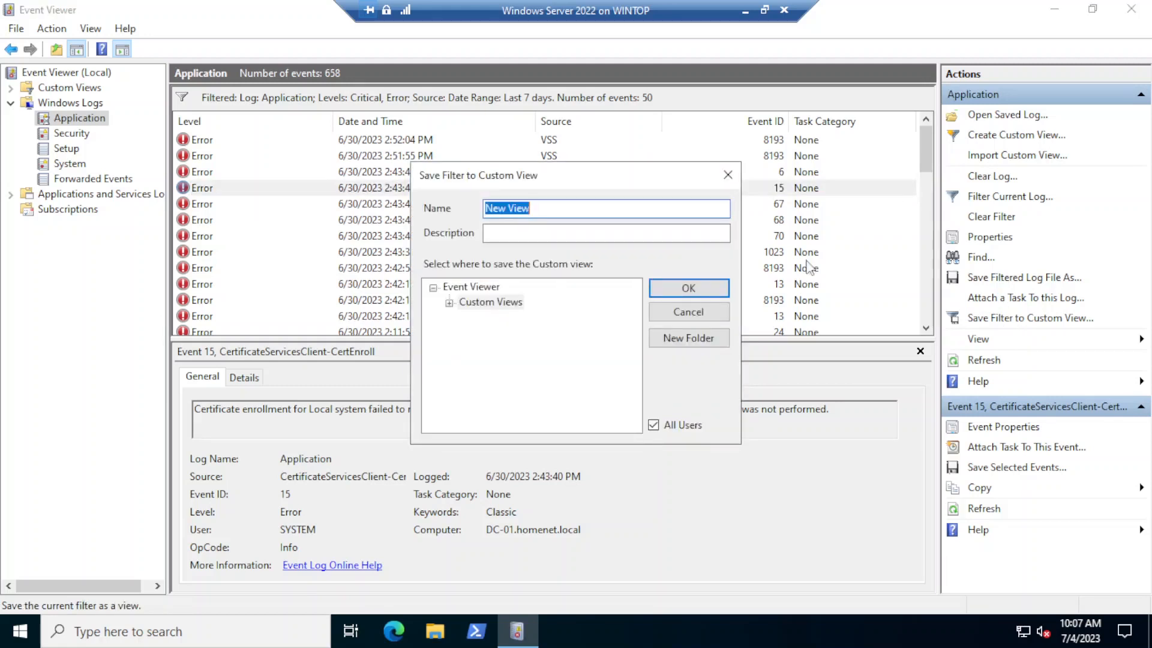
{"action": "type", "text": "Ap"}
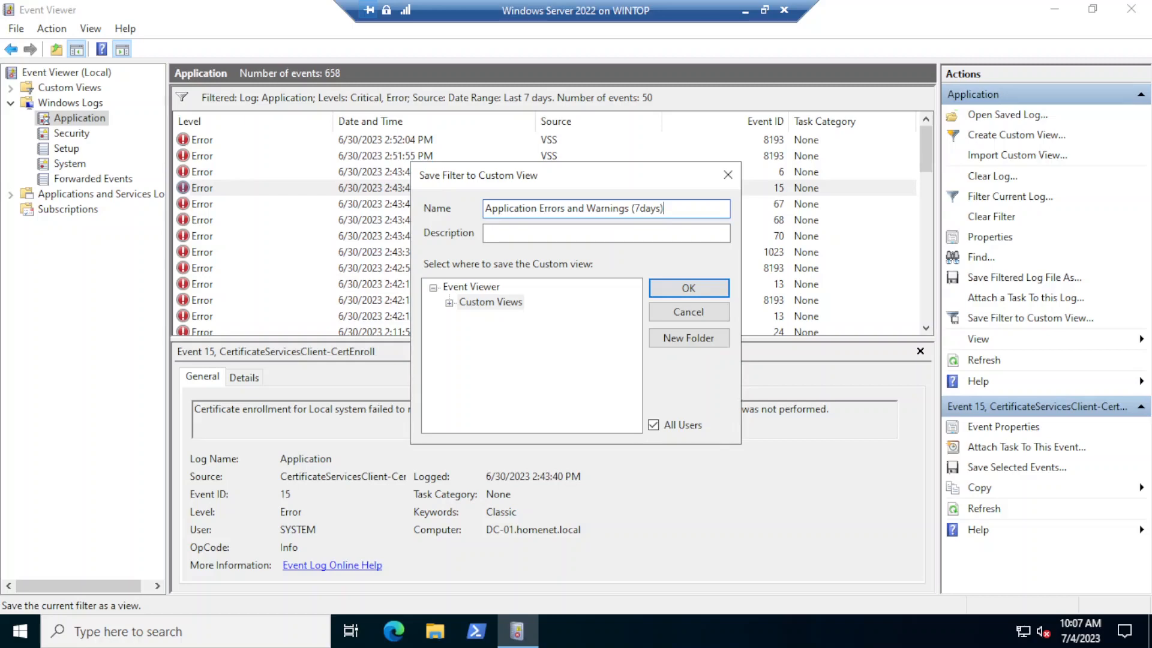
{"action": "left_click", "coordinate": [449, 303]}
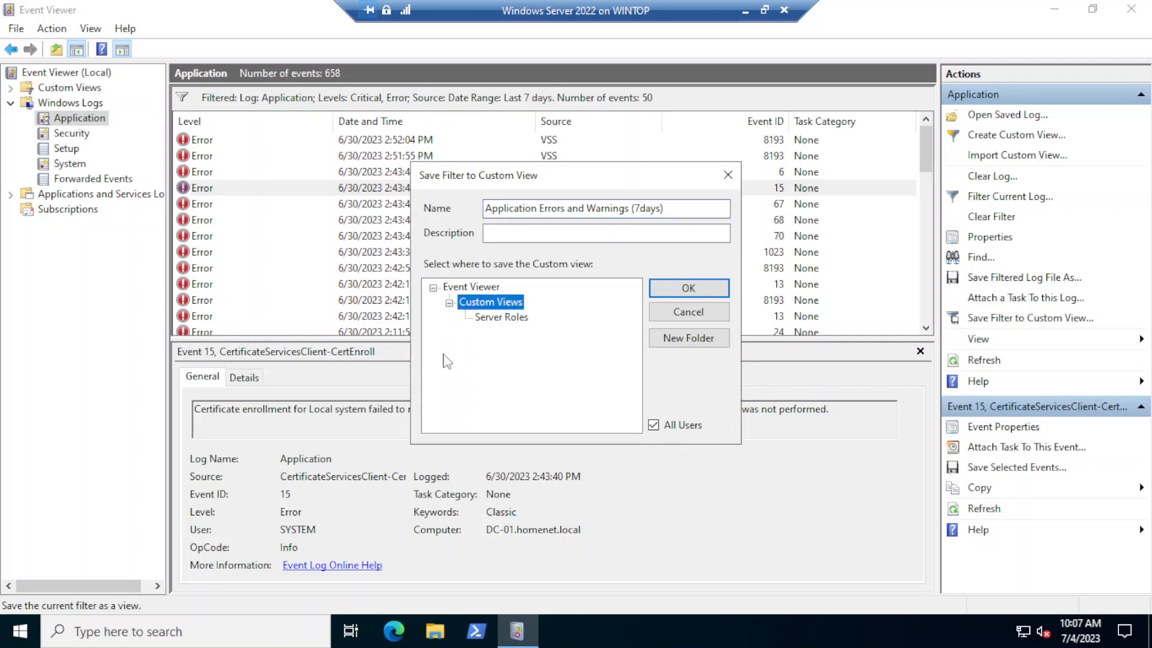
{"action": "left_click", "coordinate": [689, 287]}
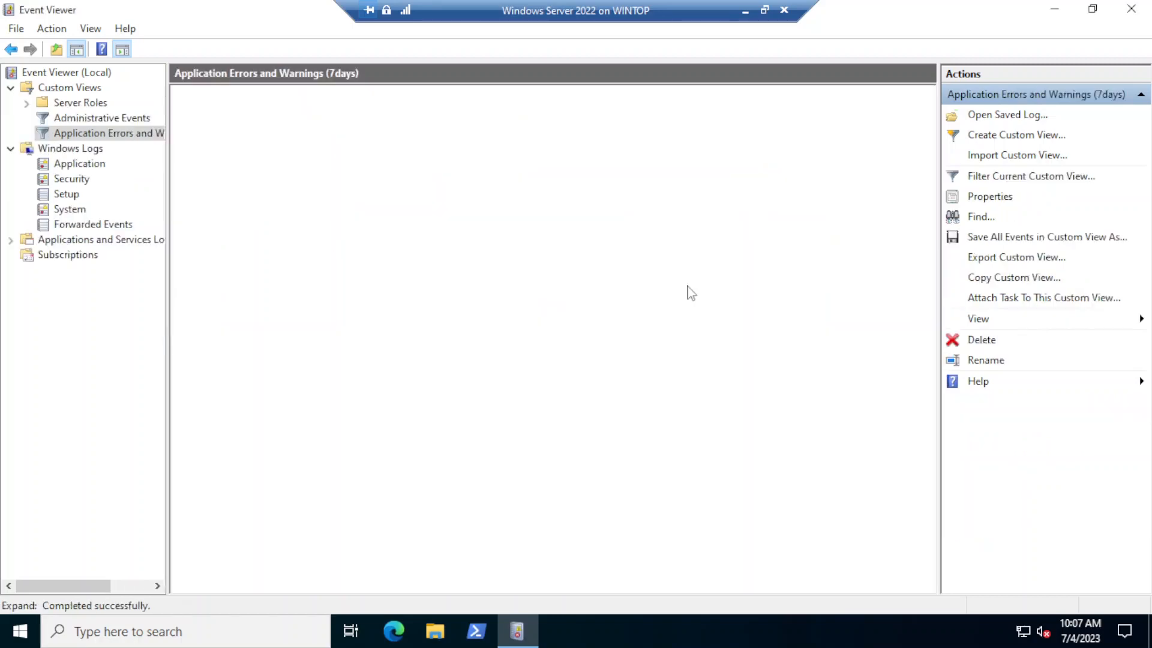